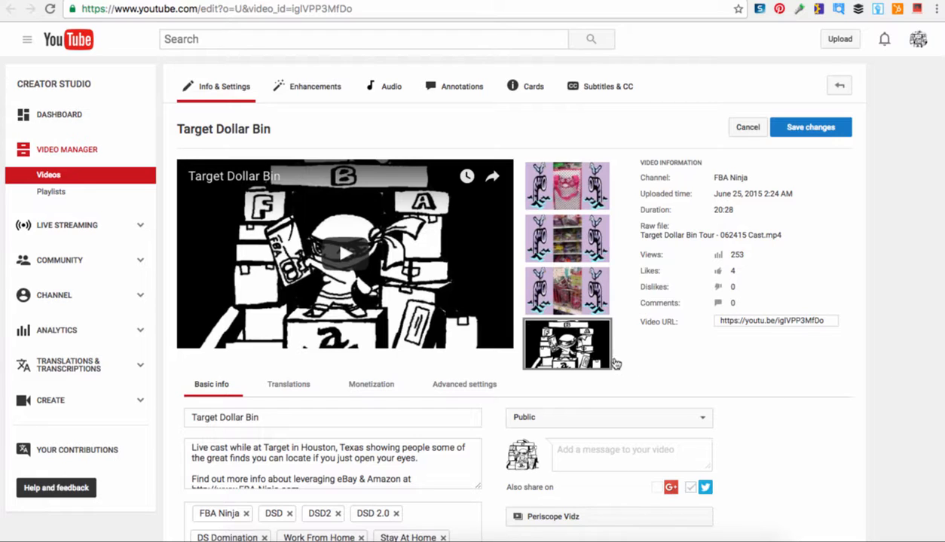
Switch to Canva and open the "positive over negative" design from the FBA Ninja folder.
mouse_move(569, 361)
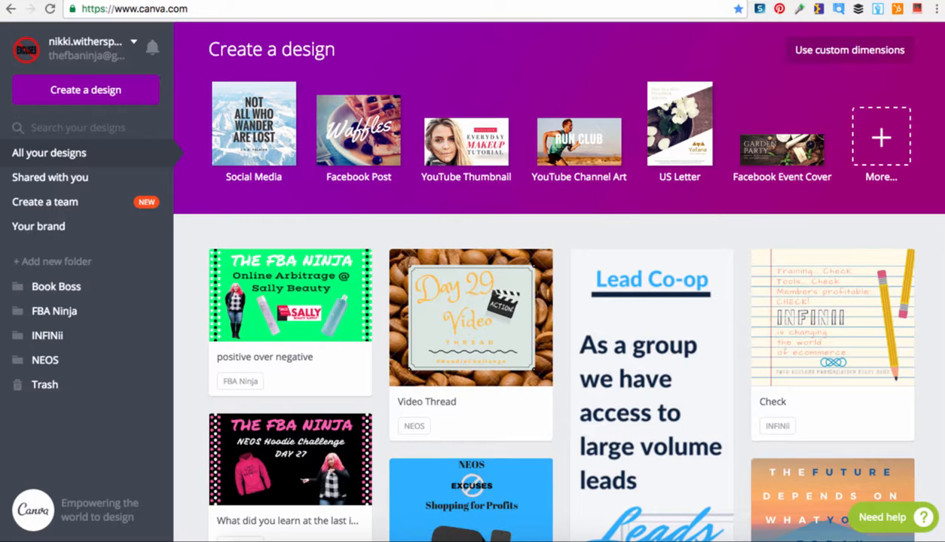
left_click(36, 317)
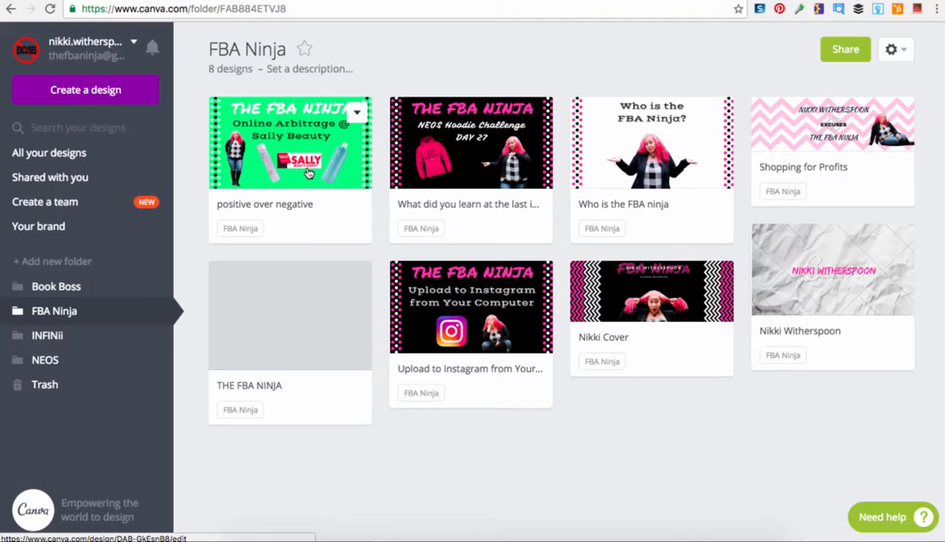
left_click(280, 142)
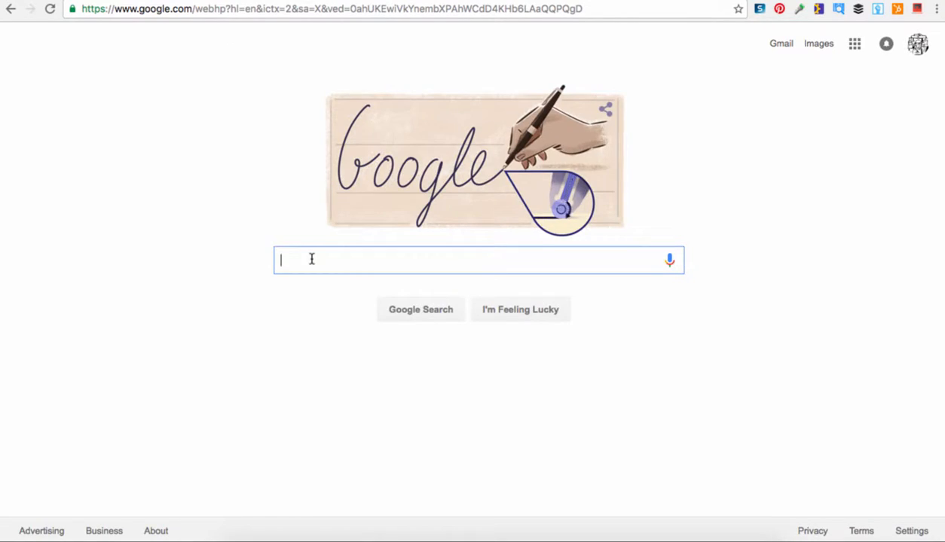
Switch to Google and search for images of "target png logo".
type("target png")
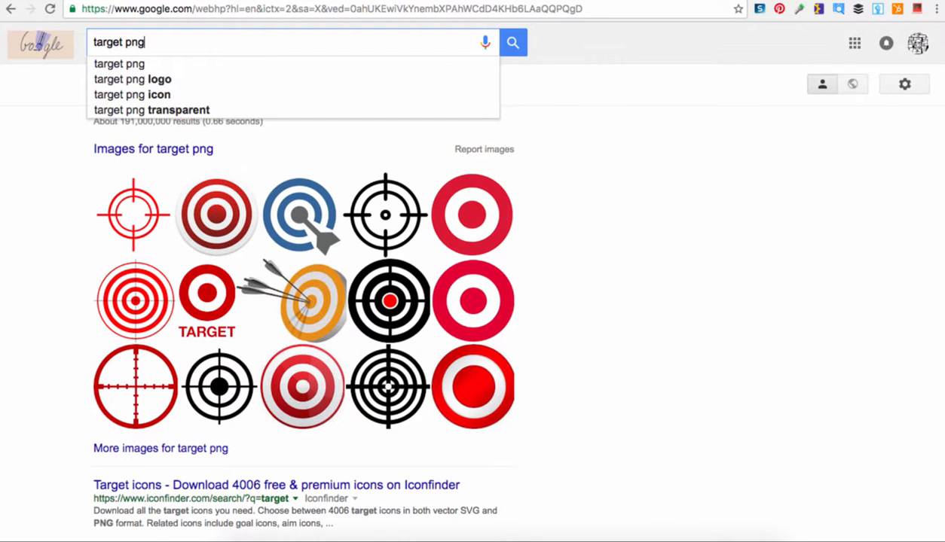
left_click(153, 79)
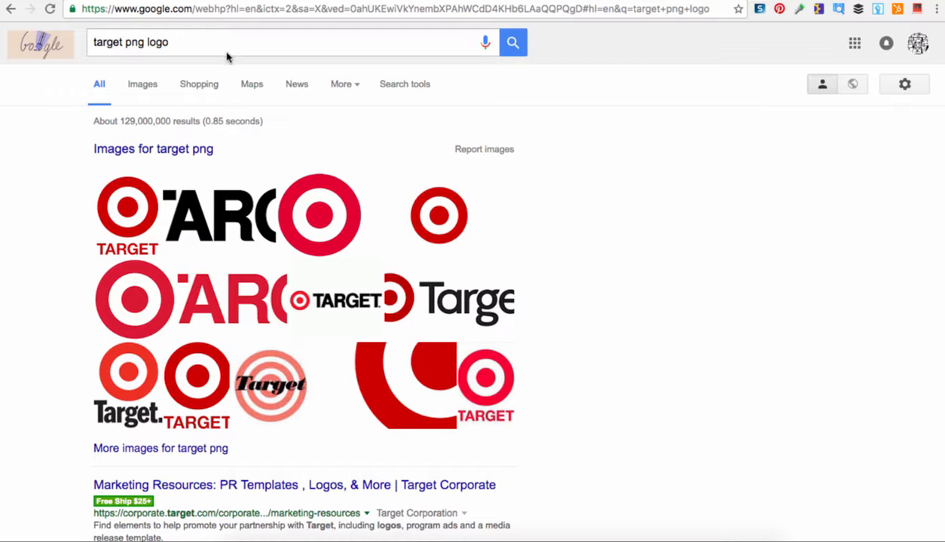
left_click(142, 89)
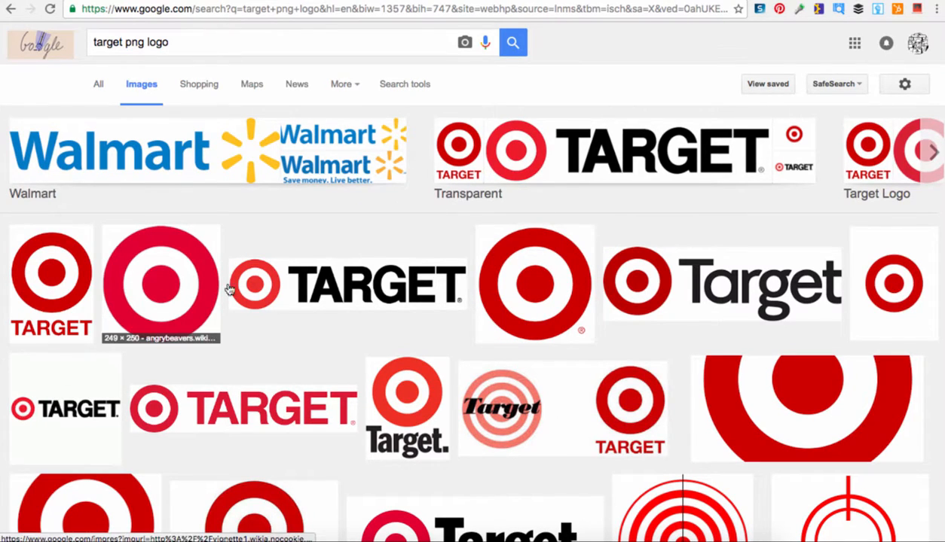
Save the transparent Wikimedia Target logo with the TARGET wordmark beneath the bullseye as a PNG, and close its preview.
left_click(52, 278)
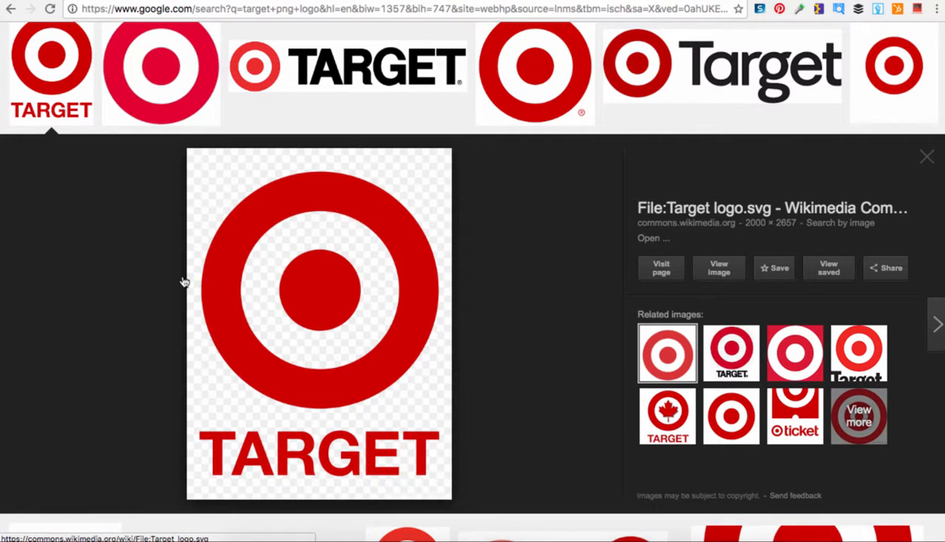
right_click(358, 338)
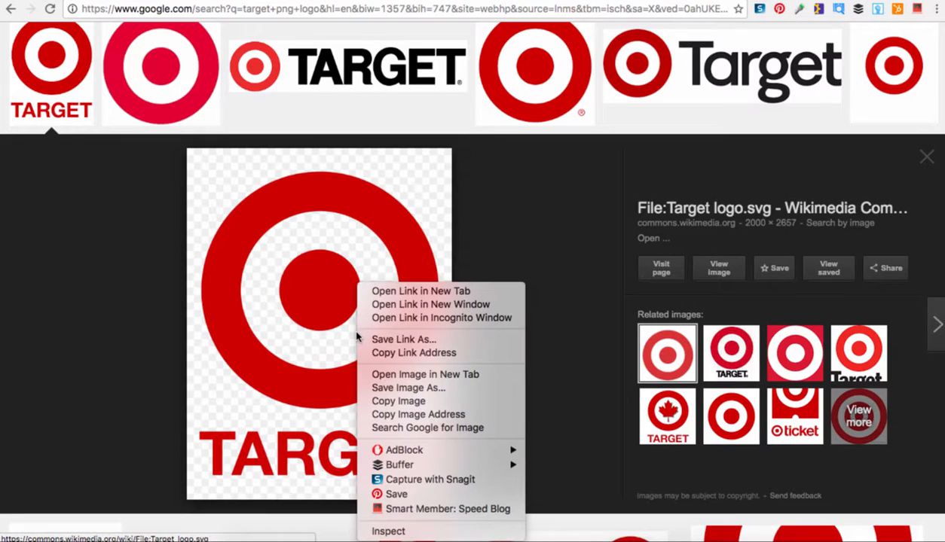
left_click(411, 391)
key("Return")
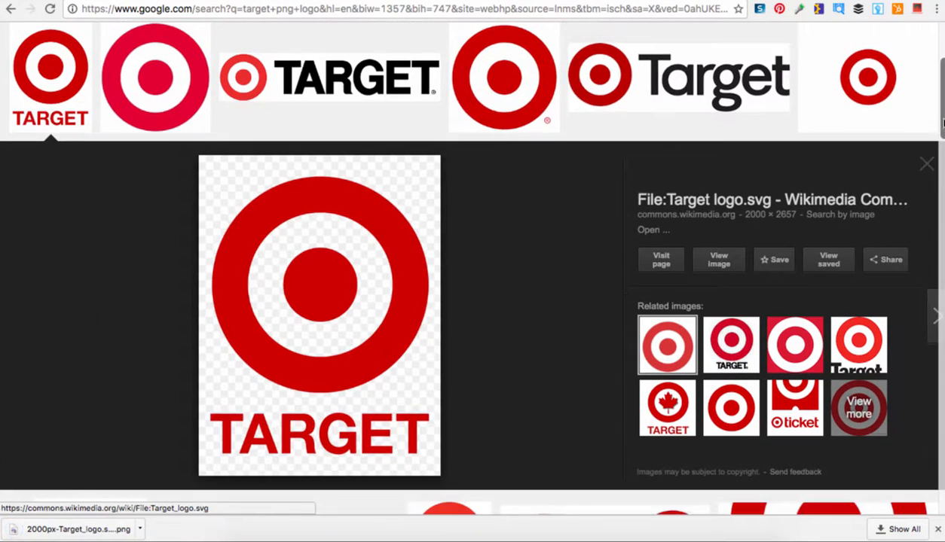
left_click(927, 164)
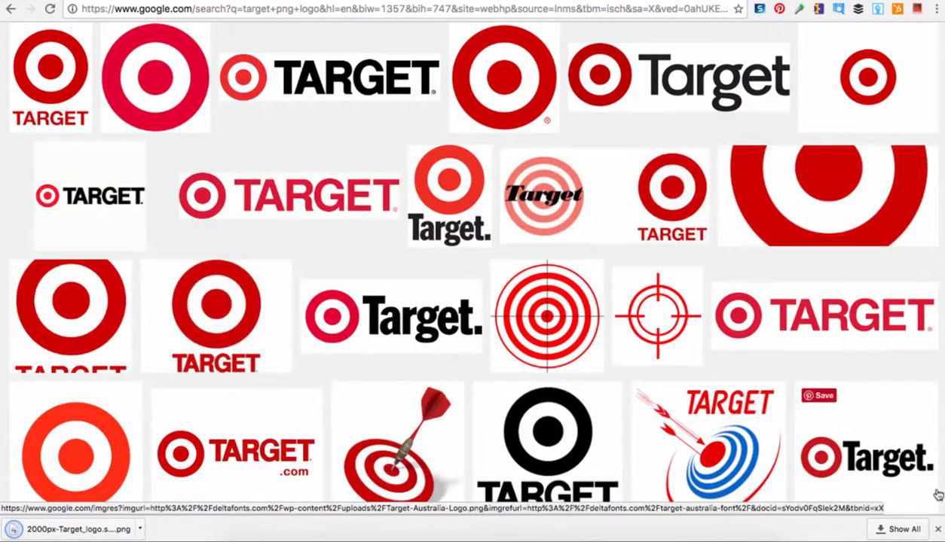
left_click(936, 532)
Replace the image search with "dollar bill png".
scroll(565, 333, "up", 5)
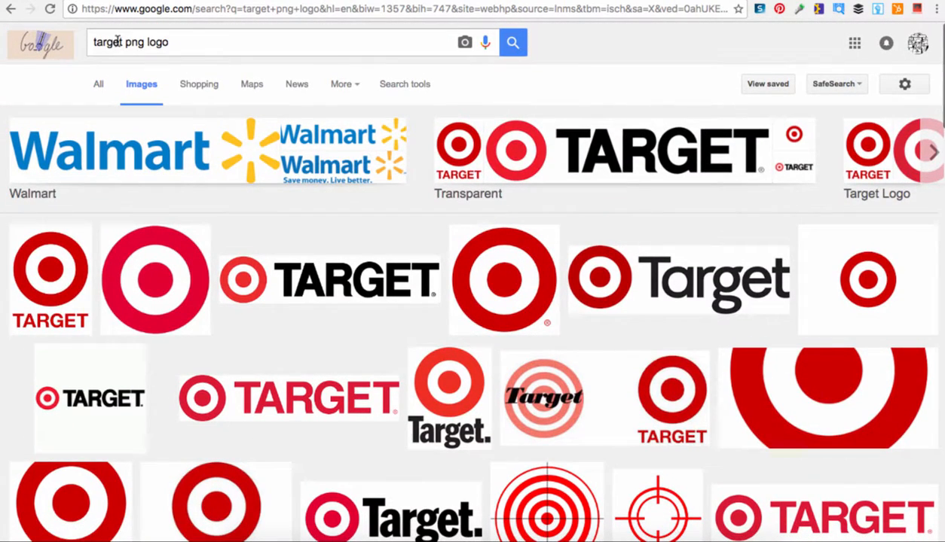
triple_click(179, 42)
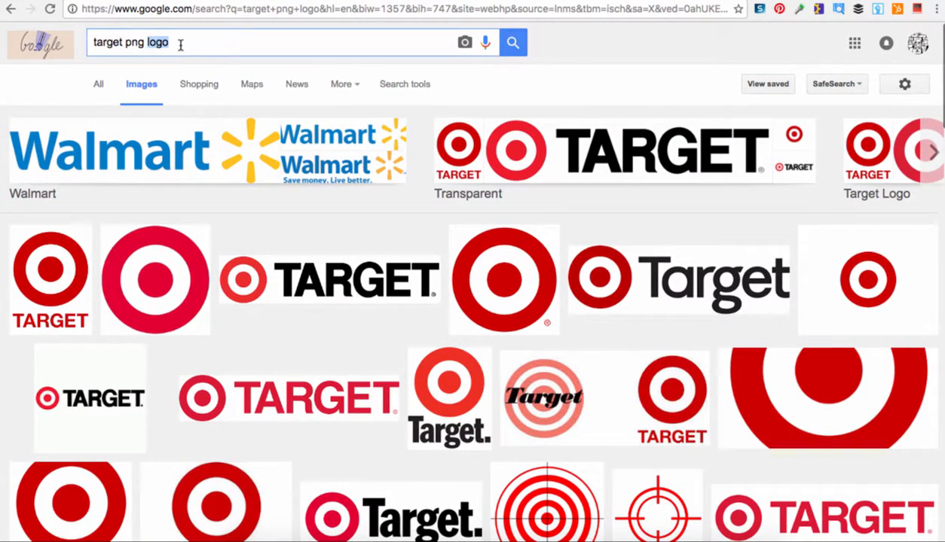
type("dollar bill p")
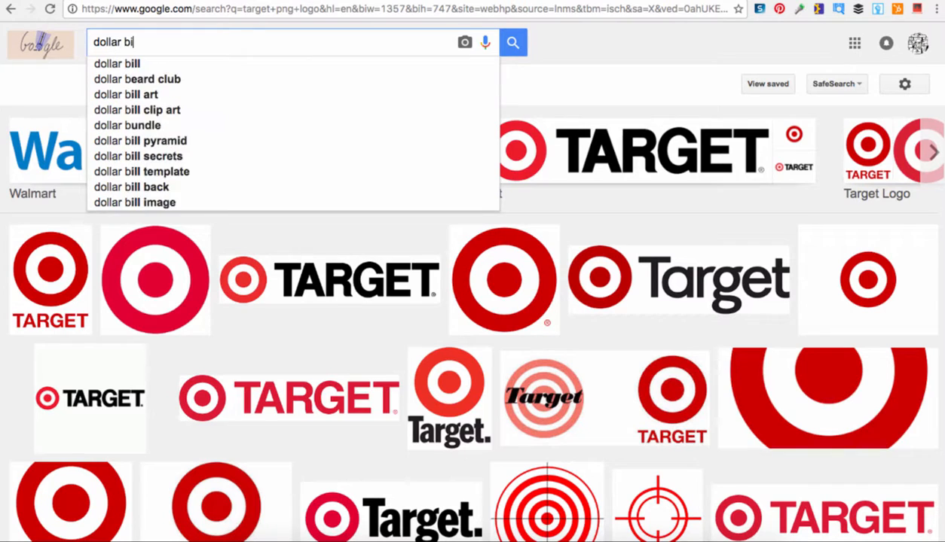
type("ng")
key("Return")
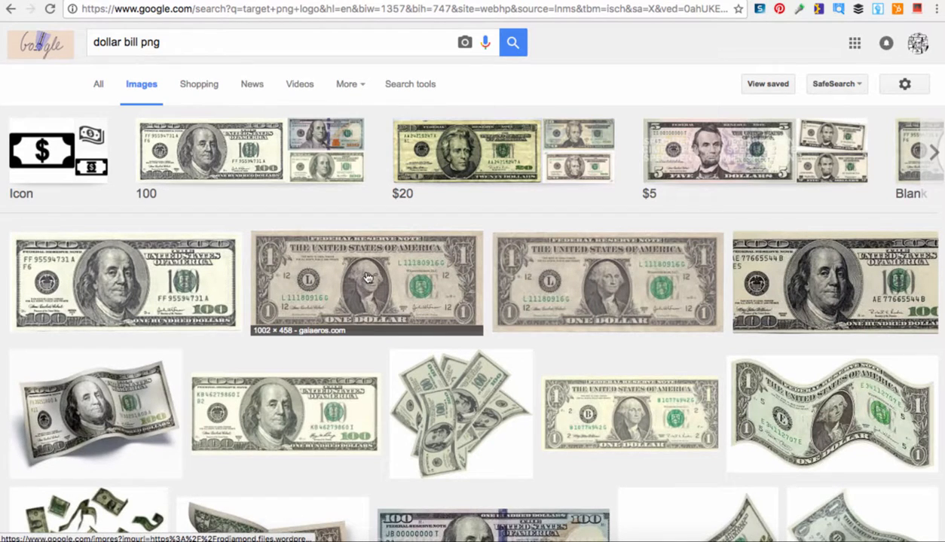
Save the wavy one-dollar bill image Dollarnote_hq.png from Wikimedia Commons and close its preview.
left_click(760, 396)
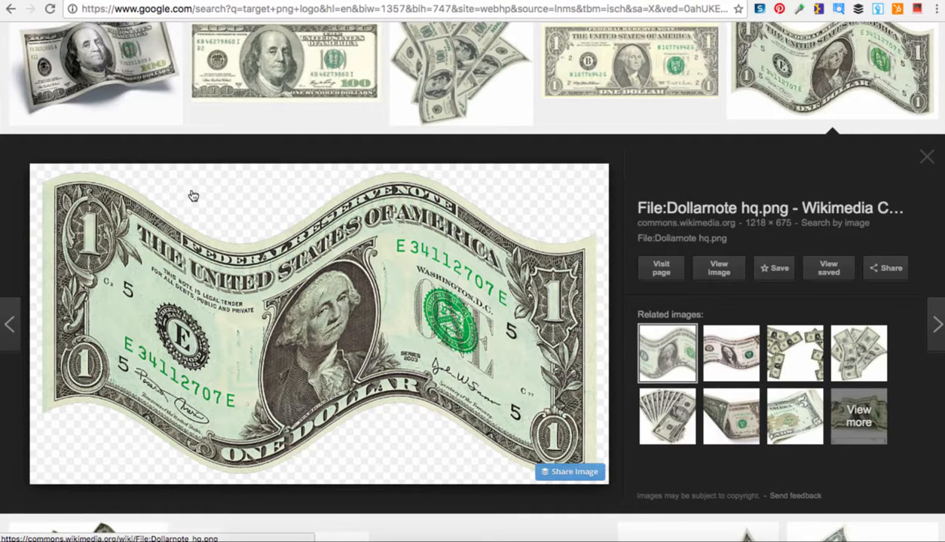
right_click(300, 325)
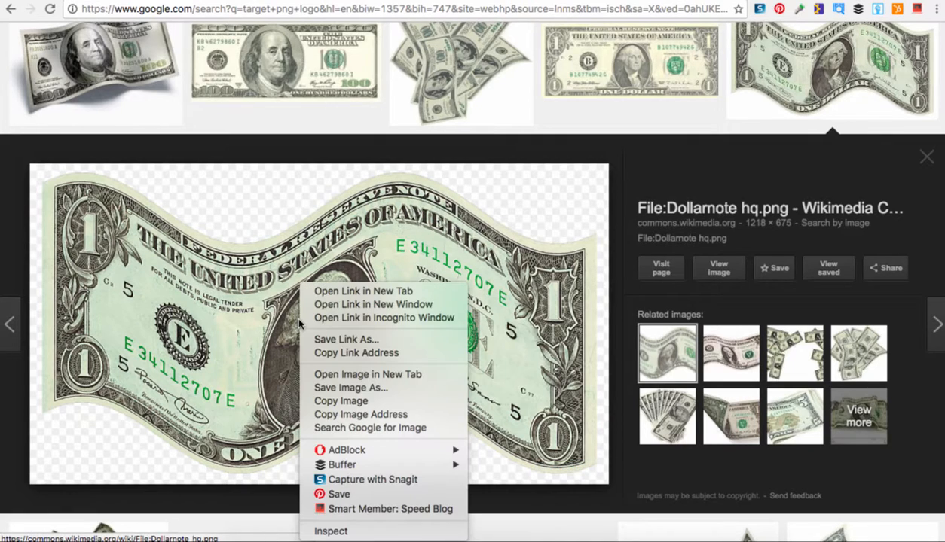
left_click(341, 390)
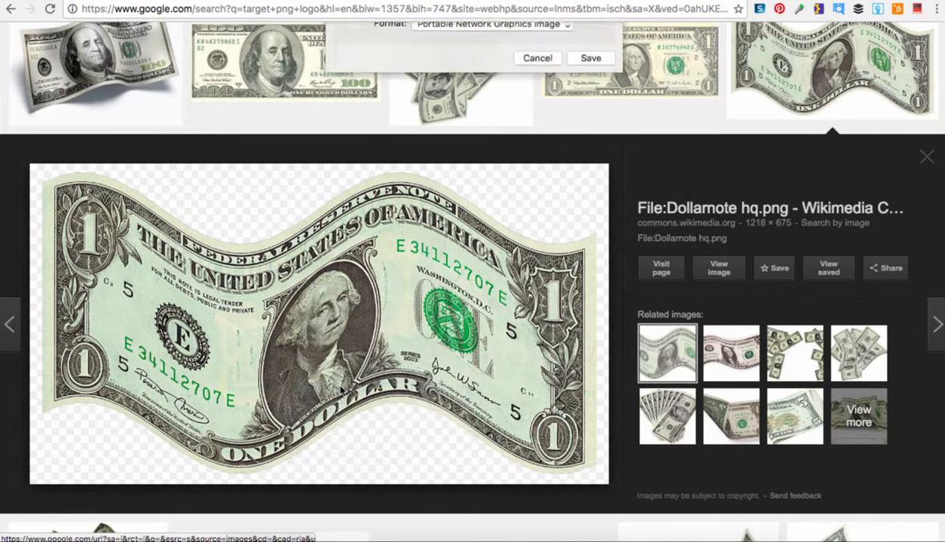
key("Return")
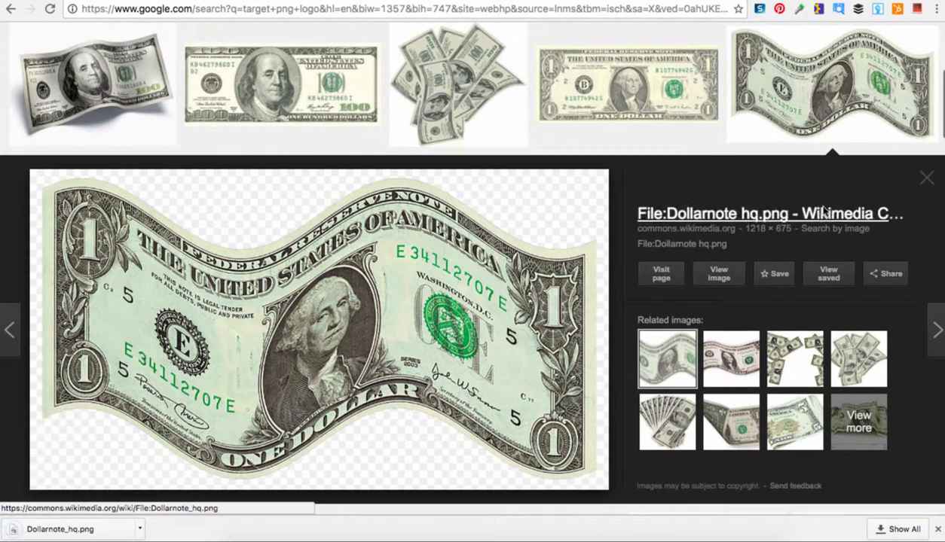
left_click(924, 179)
Return to the Canva design and upload the saved Target logo and dollar bill images.
key("ctrl+Tab")
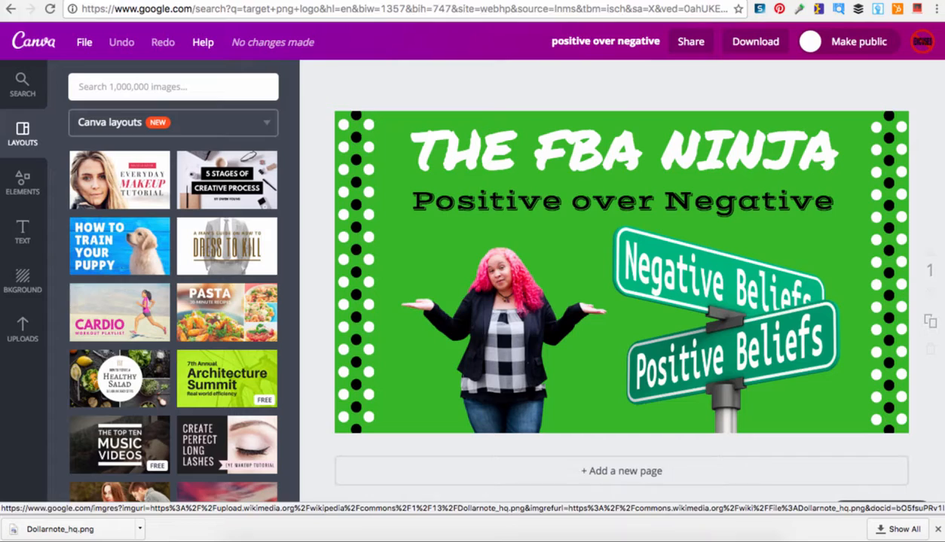
left_click(21, 329)
left_click(938, 529)
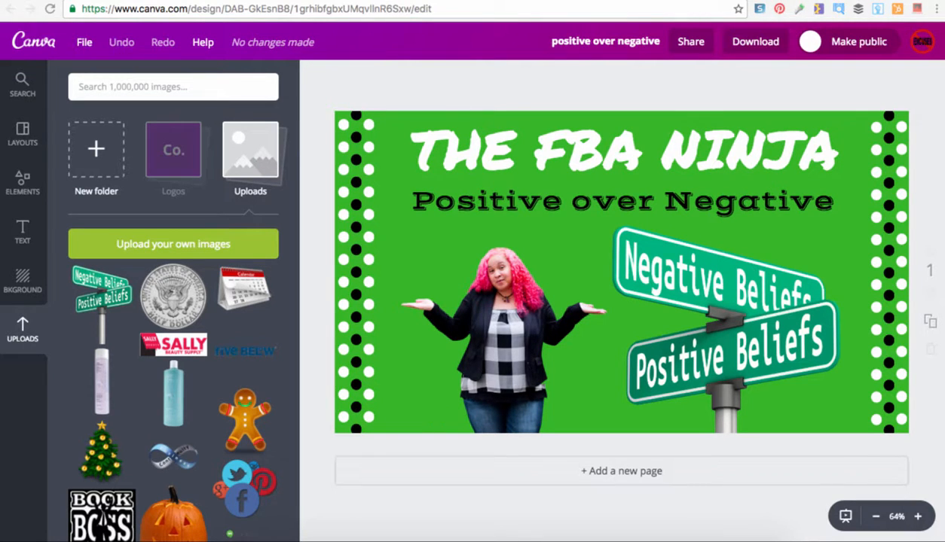
left_click_drag(274, 295, 183, 378)
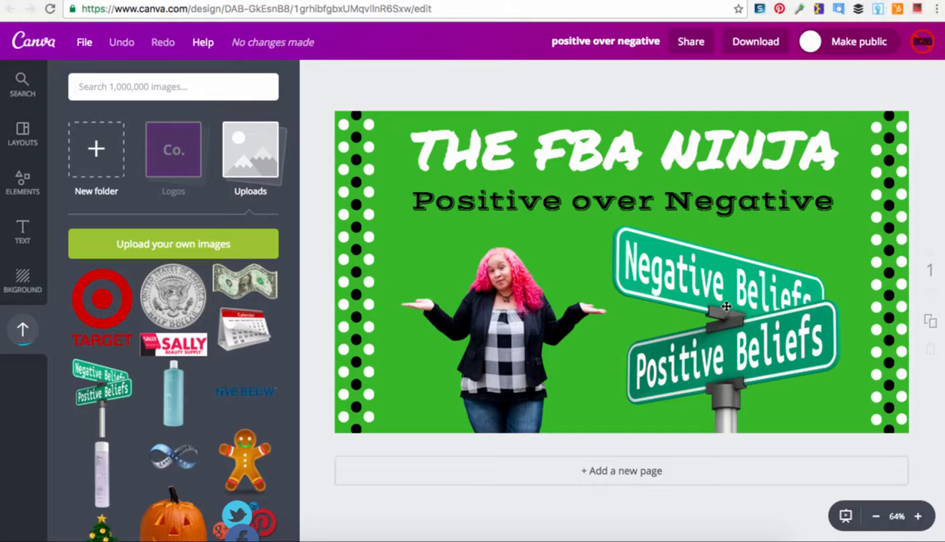
Delete the street sign picture and the photo of the shrugging woman from the design.
left_click(707, 335)
key("Delete")
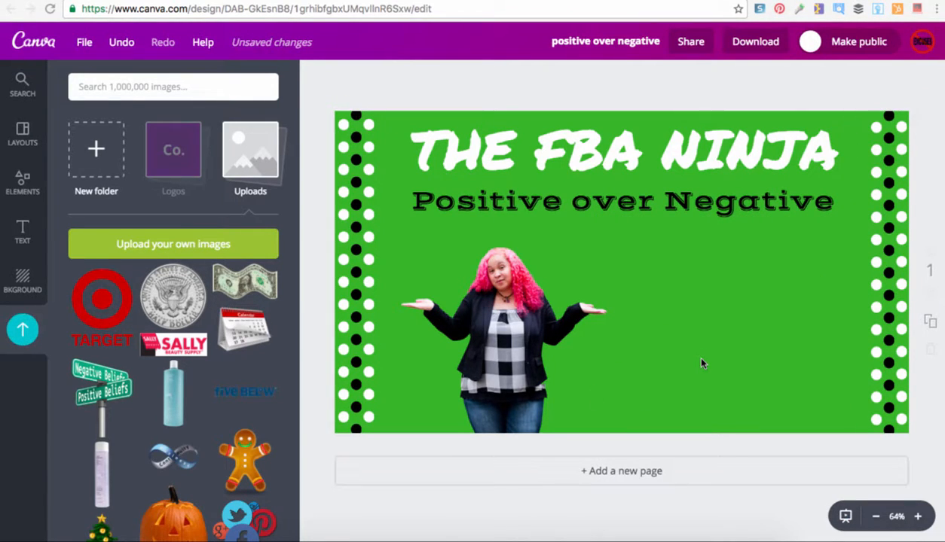
left_click(505, 337)
key("Delete")
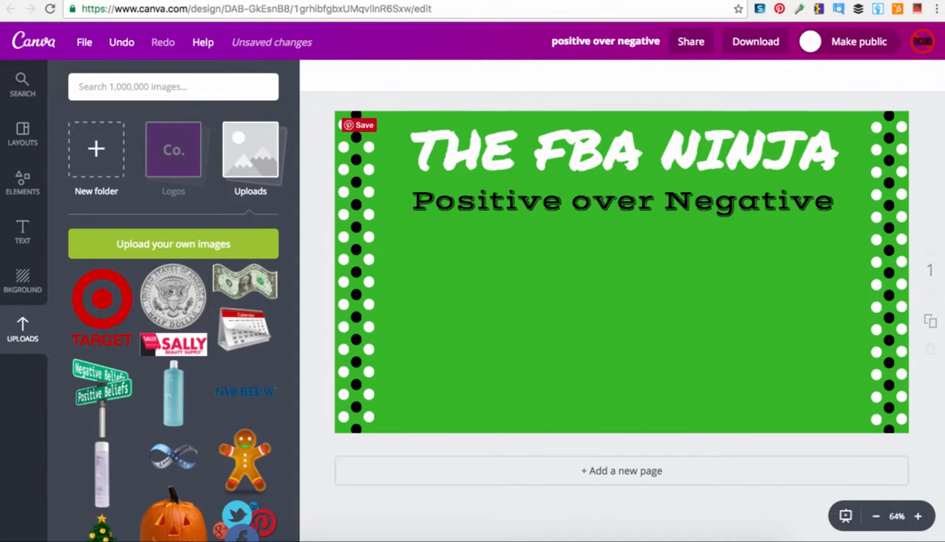
Replace the subtitle "Positive over Negative" with "Target Dollar Bin Arbitrage".
left_click(675, 200)
triple_click(624, 198)
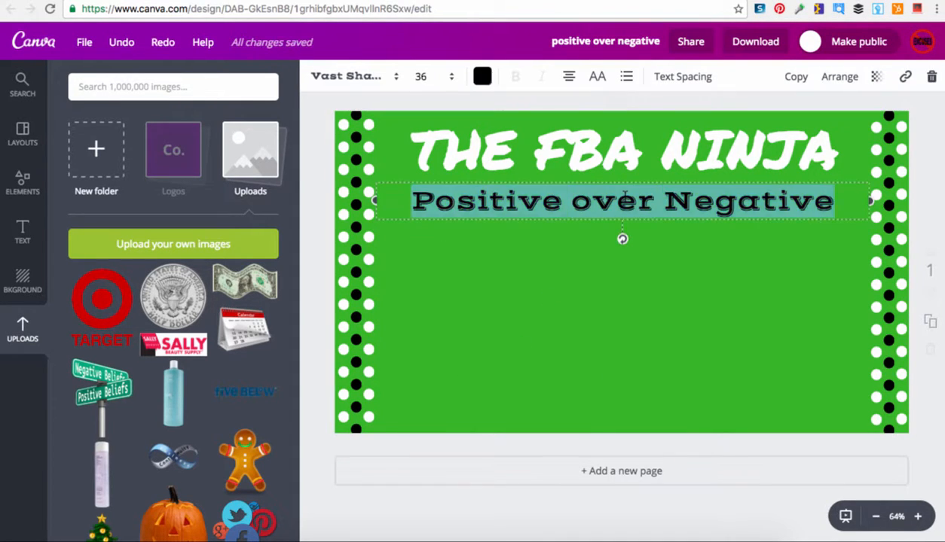
type("TArget")
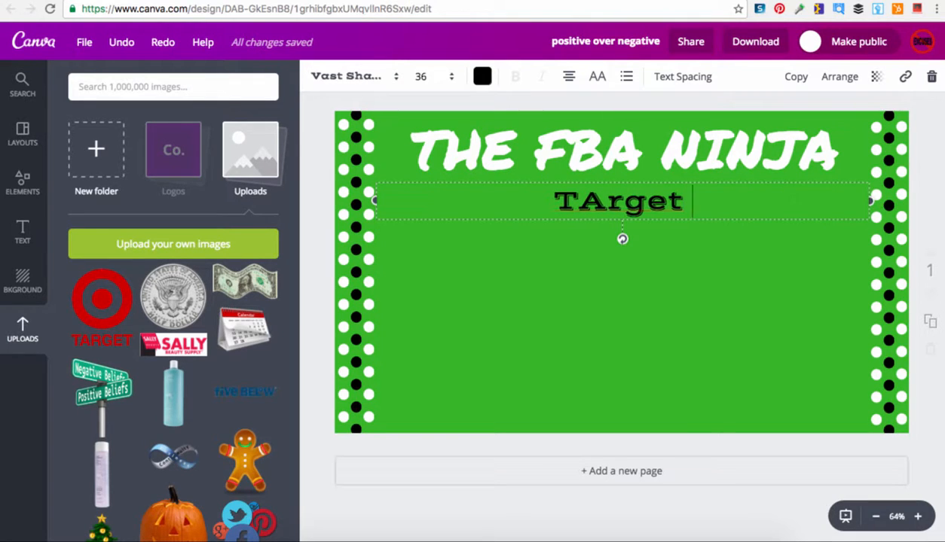
key("super+a")
type("Target Dollar B")
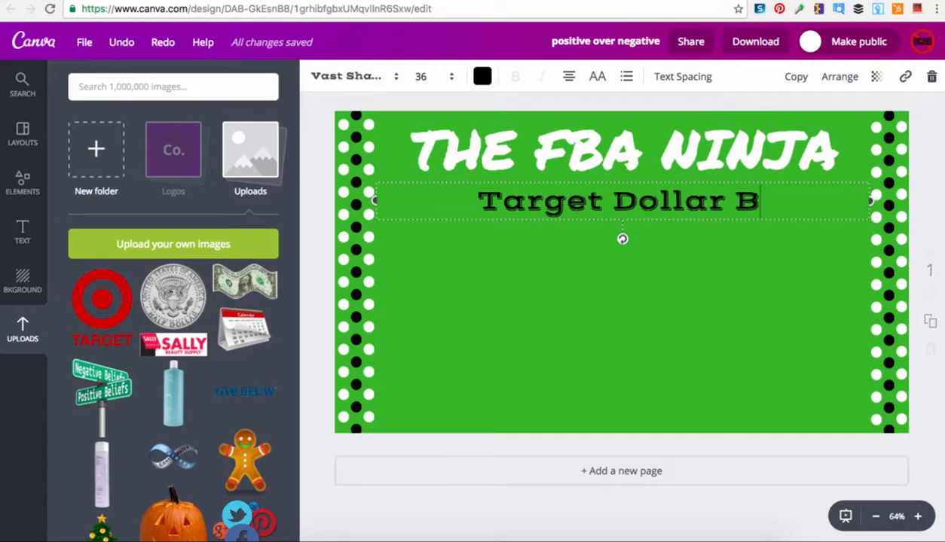
type("in ARbitrage")
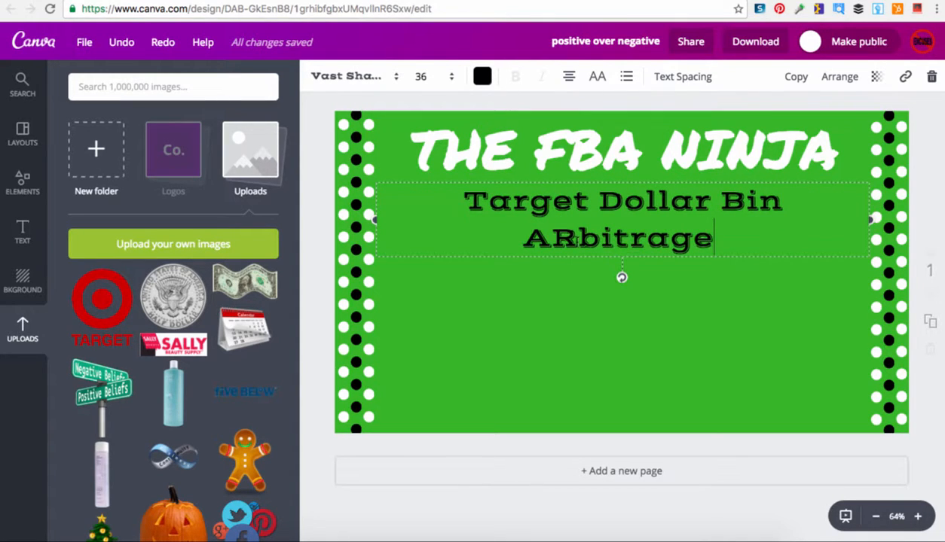
left_click(570, 239)
key("BackSpace")
type("r")
left_click(580, 320)
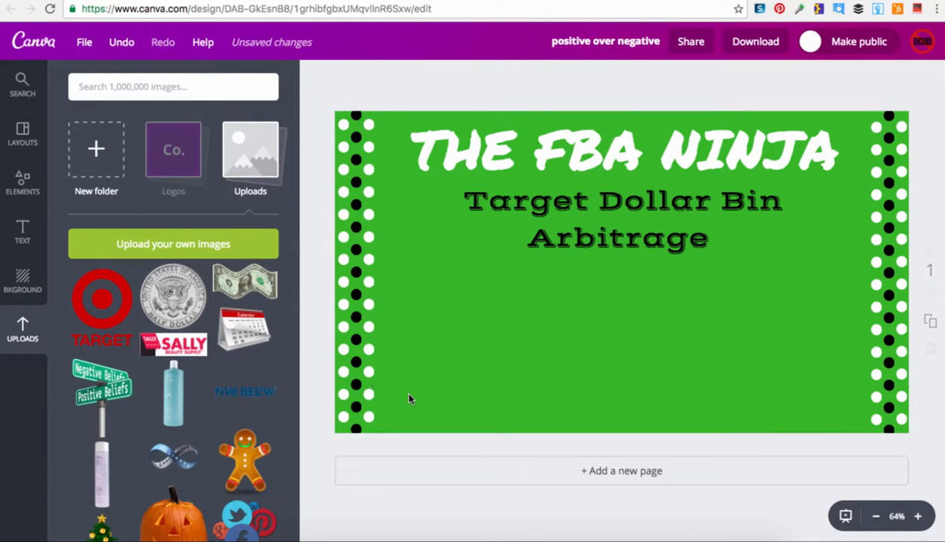
Add the uploaded Target logo, shrink it to less than half its size and place it below the subtitle, beside the left dotted border.
left_click(97, 302)
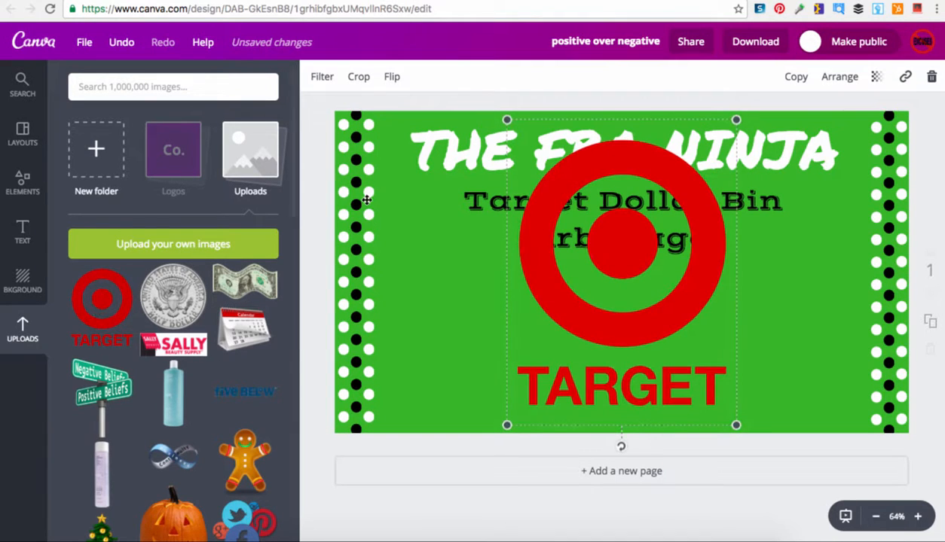
left_click_drag(507, 120, 625, 276)
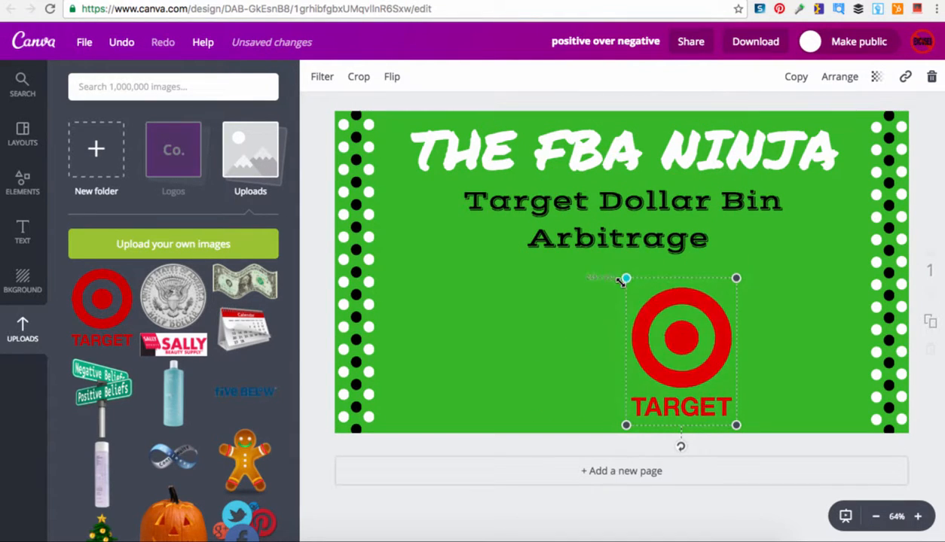
left_click_drag(689, 342, 459, 323)
Add the uploaded dollar bill, shrink it, tilt it diagonally upward and place it in the lower-right area of the design.
left_click(229, 289)
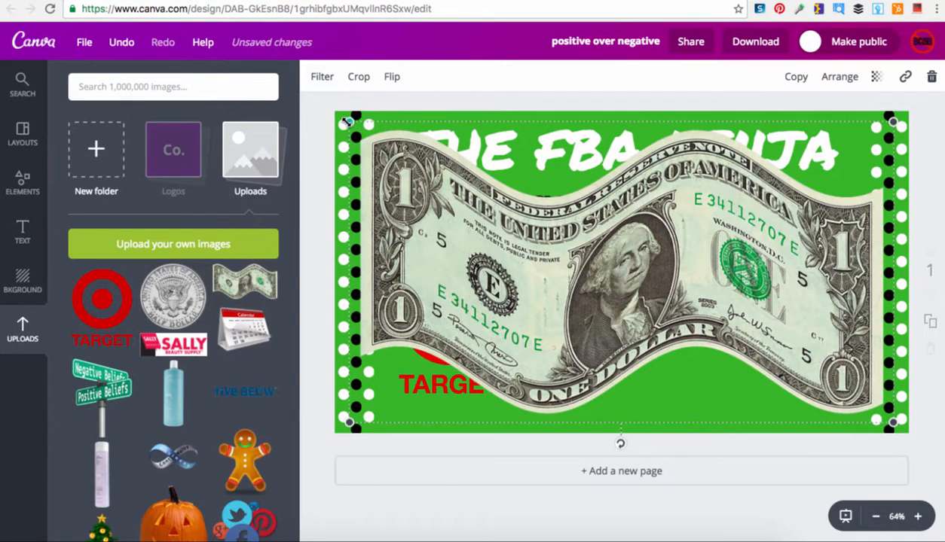
left_click_drag(349, 121, 669, 299)
left_click_drag(779, 445, 831, 402)
left_click_drag(784, 339, 761, 303)
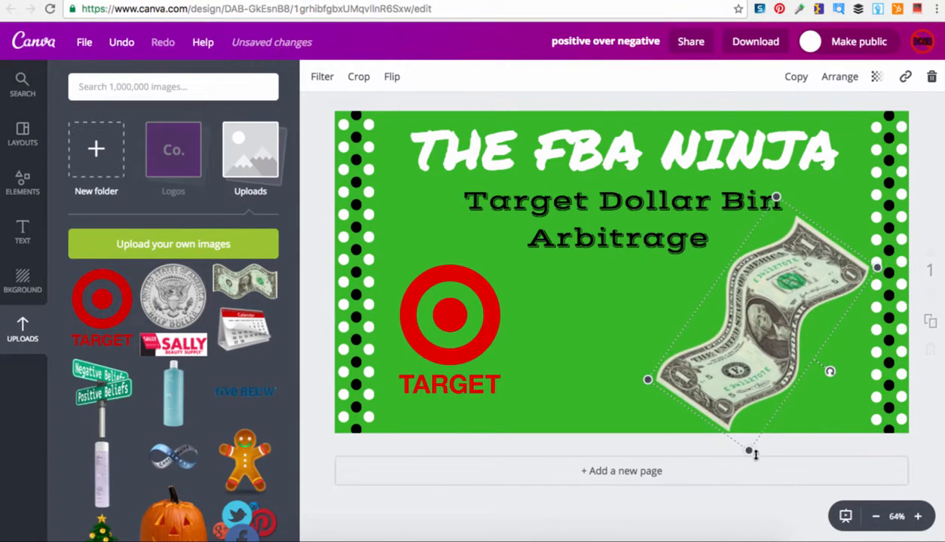
left_click_drag(748, 451, 746, 407)
left_click_drag(757, 301, 781, 339)
left_click(312, 441)
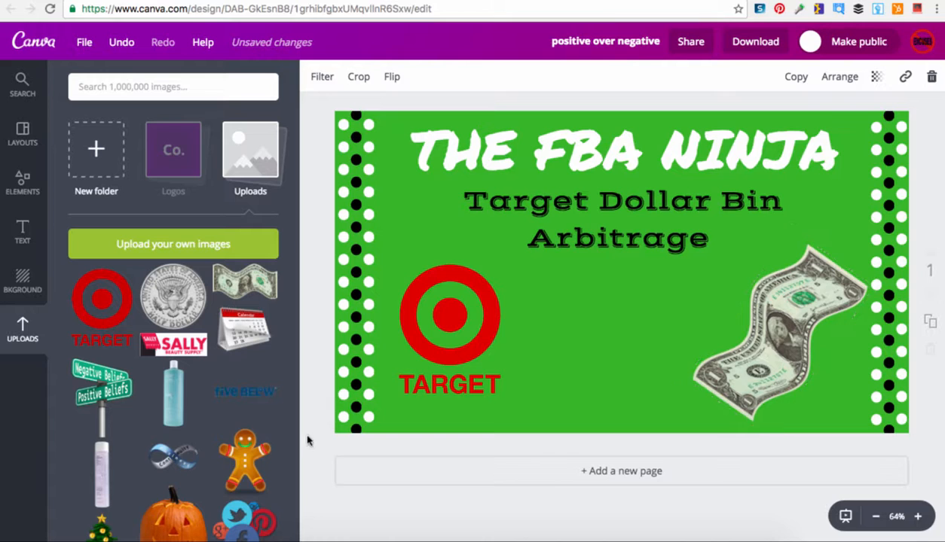
Add the uploaded full-length photo of the standing woman, shrink it and place it below the subtitle, between the Target logo and the dollar bill.
scroll(196, 443, "down", 5)
scroll(196, 443, "down", 4)
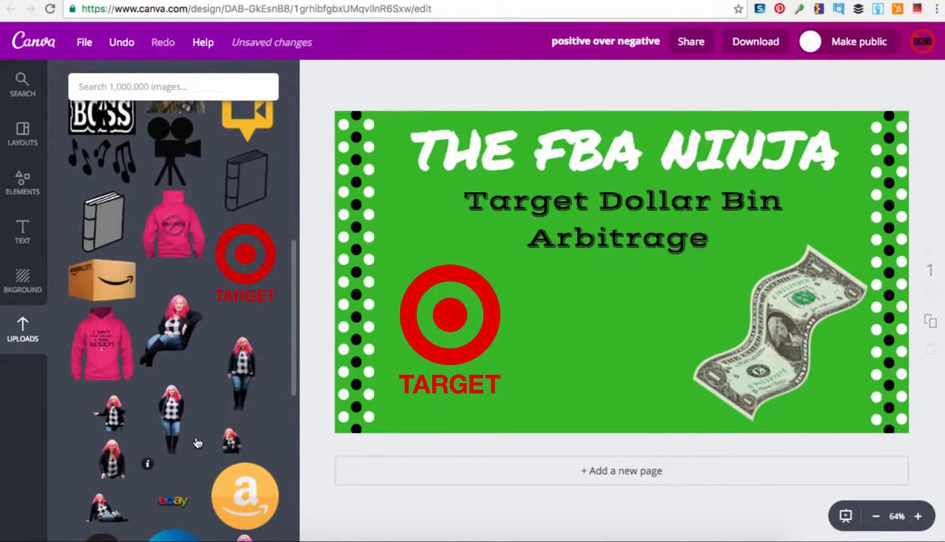
scroll(135, 433, "down", 1)
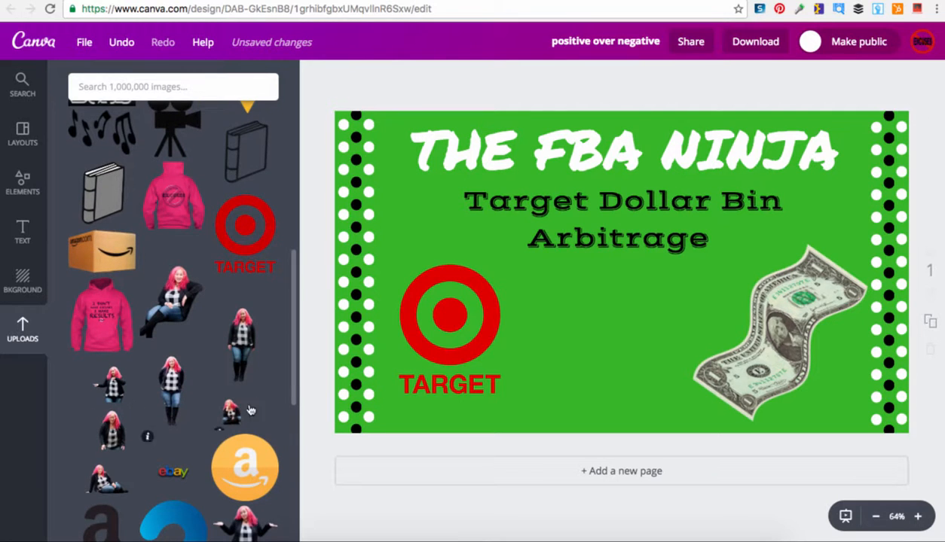
scroll(139, 421, "down", 1)
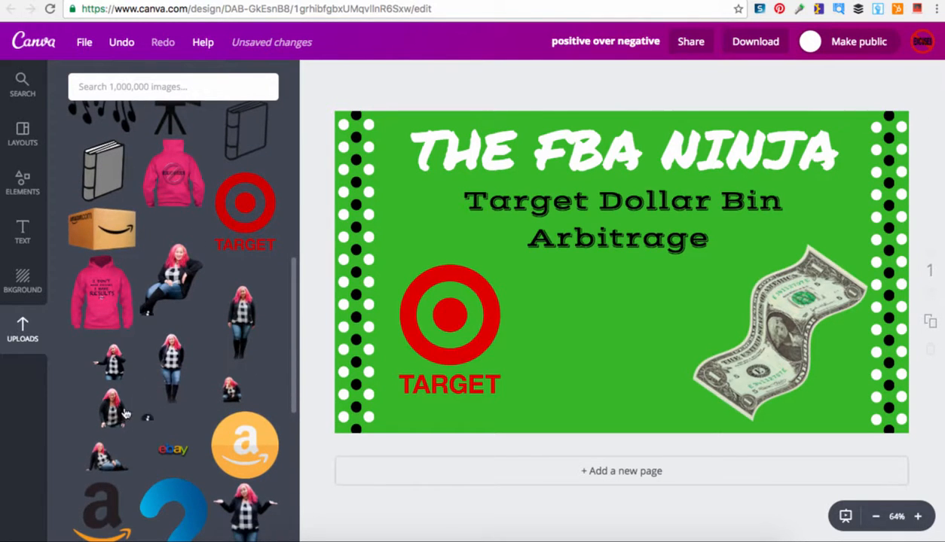
left_click(173, 341)
left_click_drag(615, 259, 602, 326)
left_click_drag(502, 210, 546, 254)
left_click_drag(625, 374, 629, 336)
left_click(926, 446)
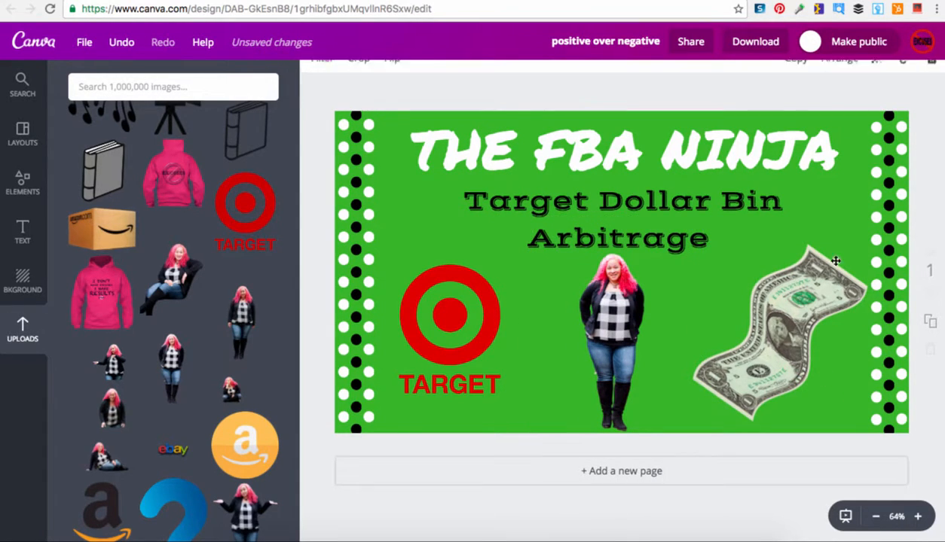
Rename the design as "target dollar bin".
left_click(615, 43)
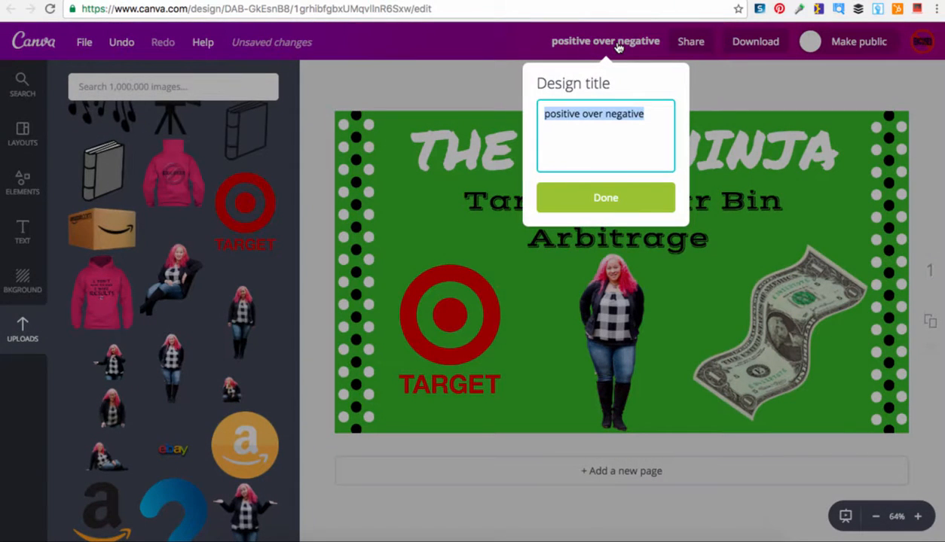
type("target dollar bin")
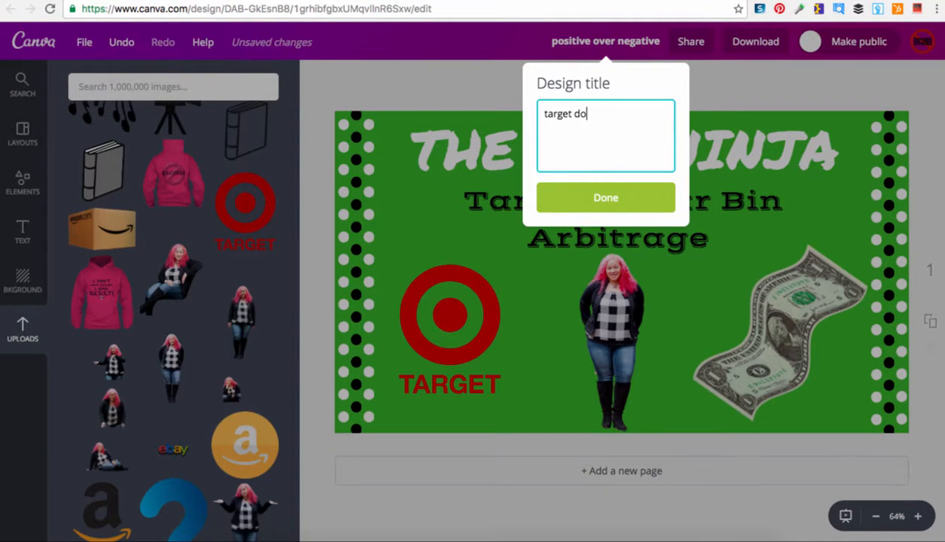
left_click(616, 199)
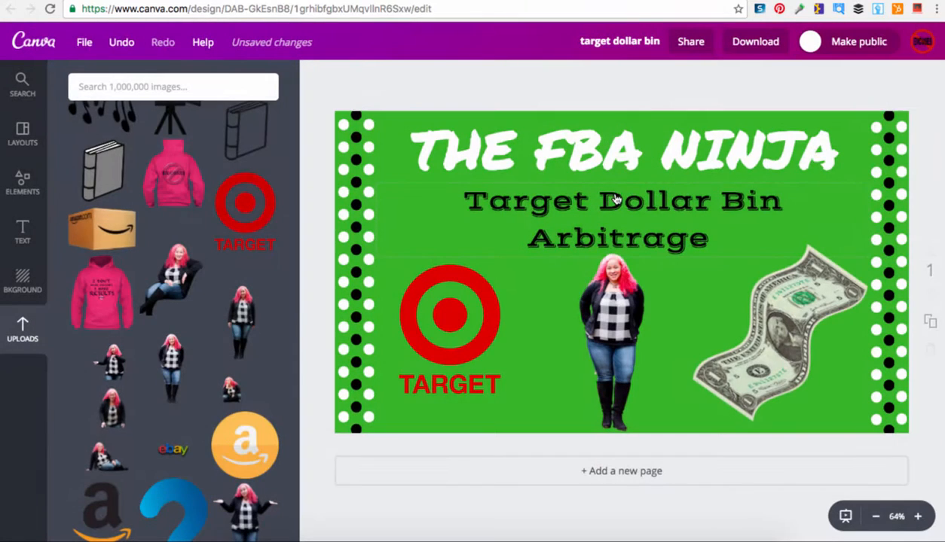
Change the design's background color from the default palette to yellow.
left_click(406, 115)
left_click(316, 76)
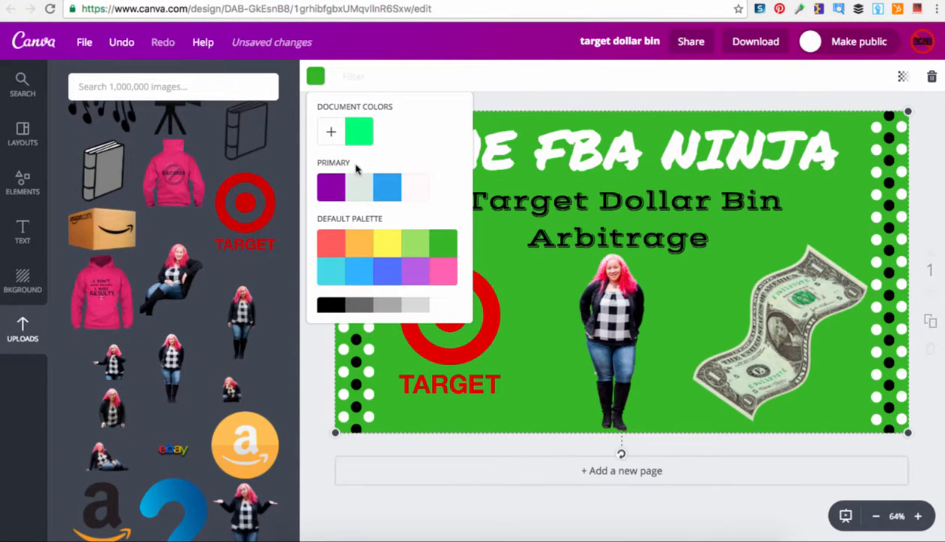
left_click(388, 249)
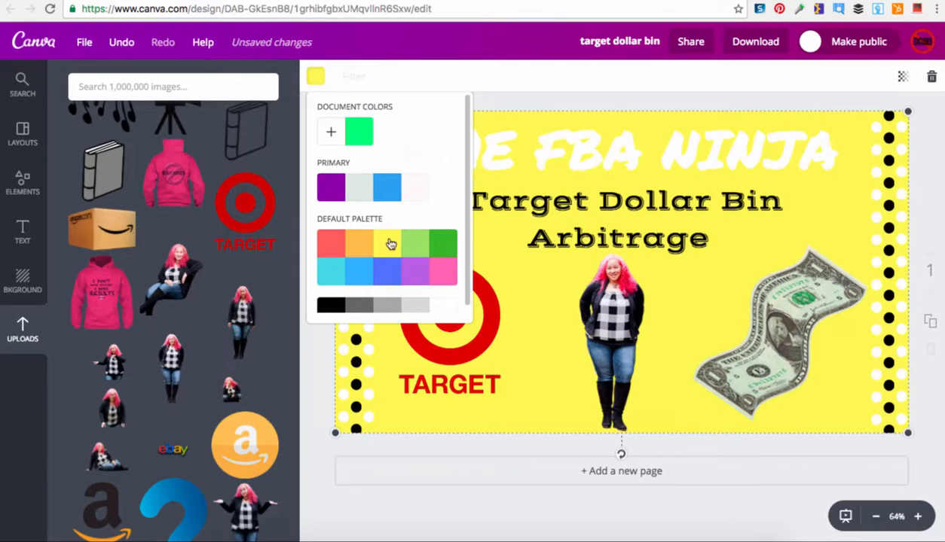
left_click(314, 357)
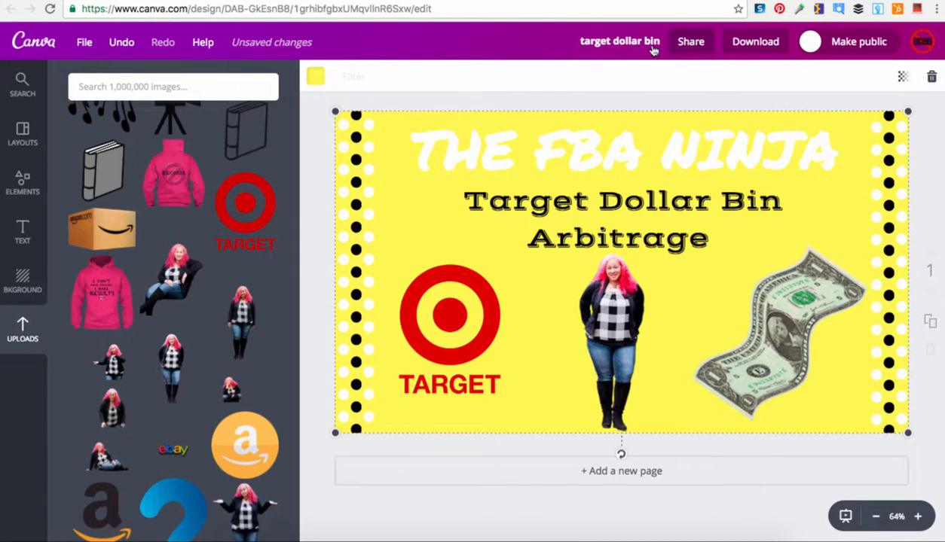
Download the finished thumbnail design as a PNG image.
left_click(758, 41)
left_click(745, 197)
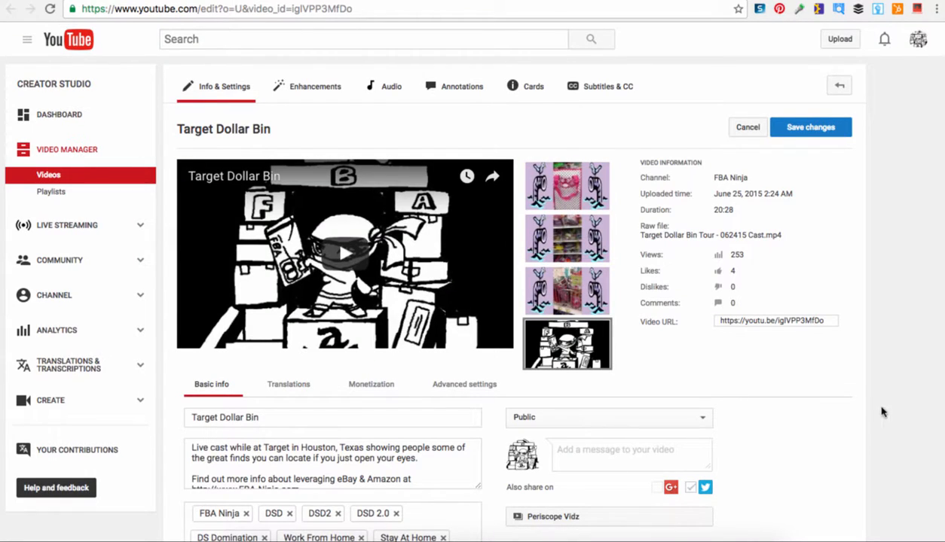
On YouTube's edit page for the Target Dollar Bin video, upload "target dollar bin.png" as the custom thumbnail and save the changes.
scroll(866, 405, "down", 1)
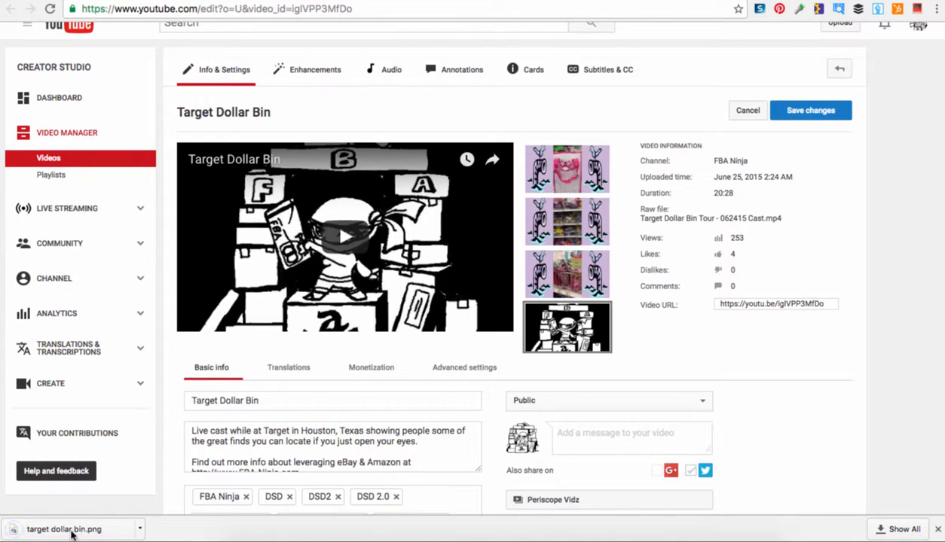
left_click_drag(944, 419, 575, 323)
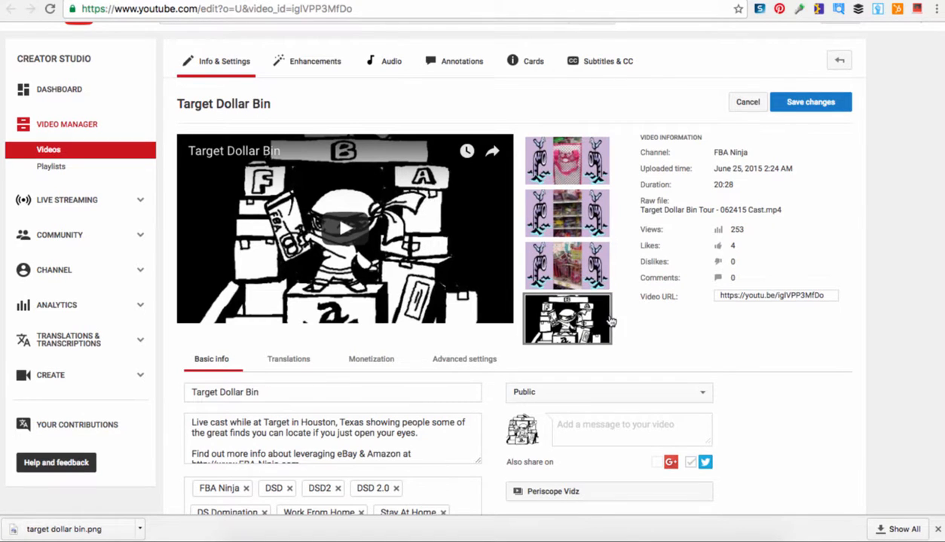
left_click(575, 323)
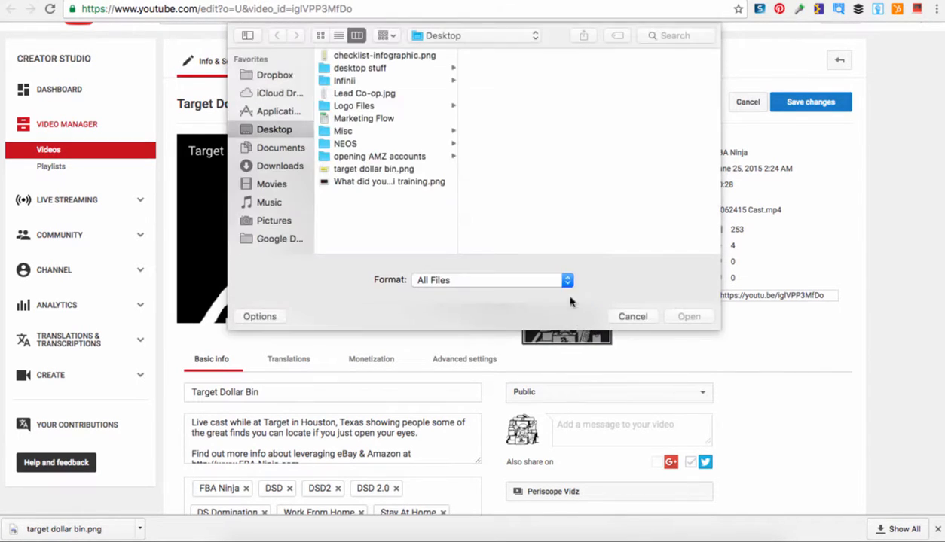
double_click(354, 172)
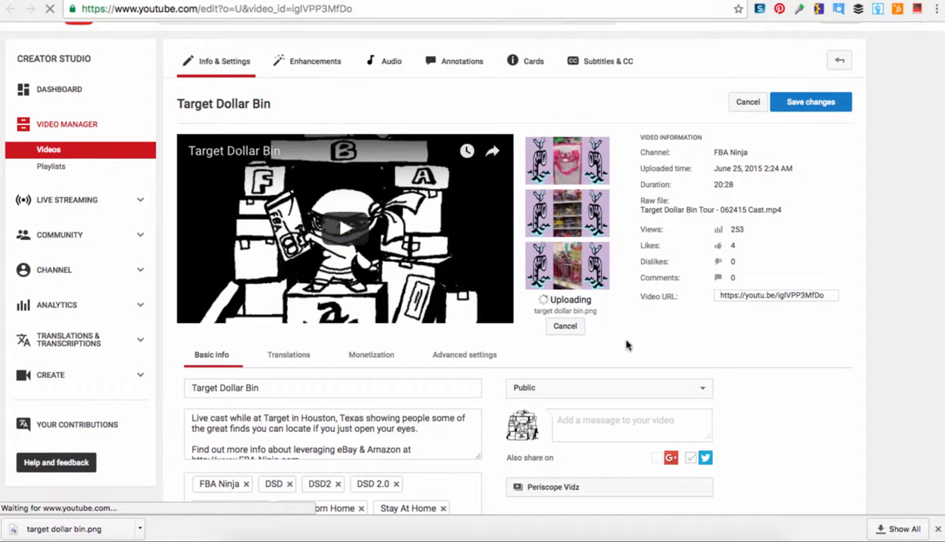
left_click(938, 532)
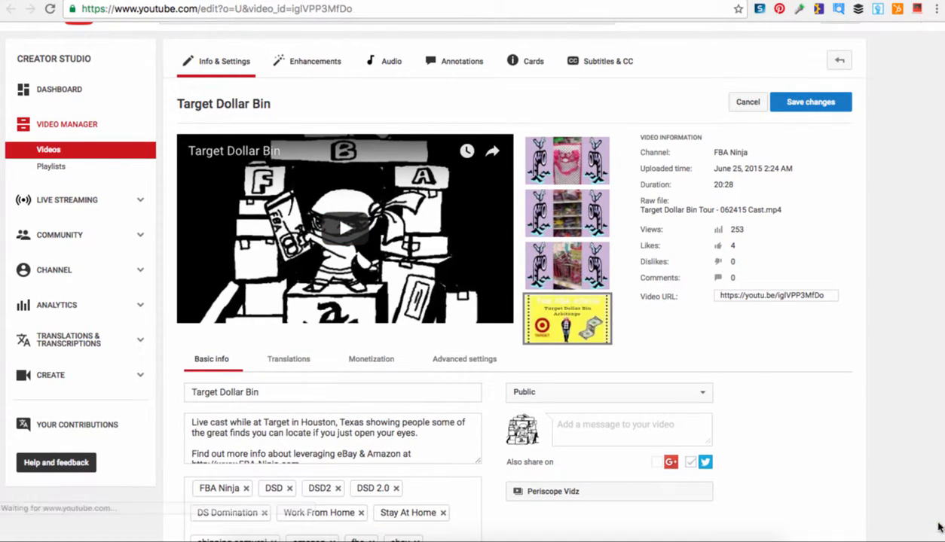
left_click(825, 103)
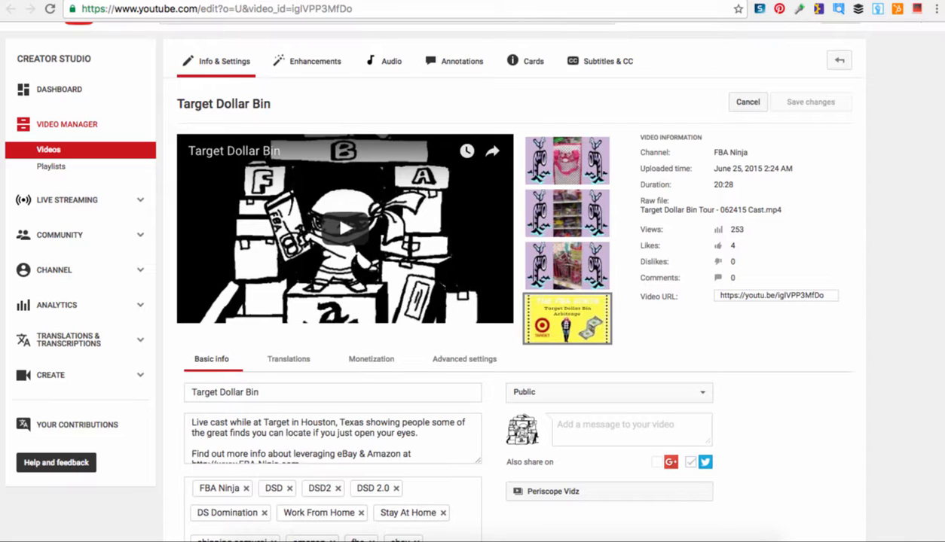
left_click(770, 2)
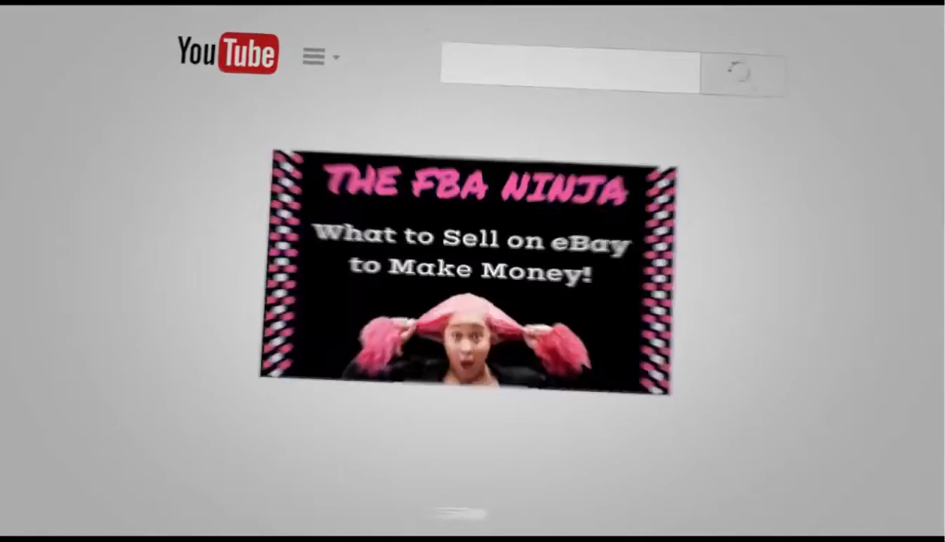